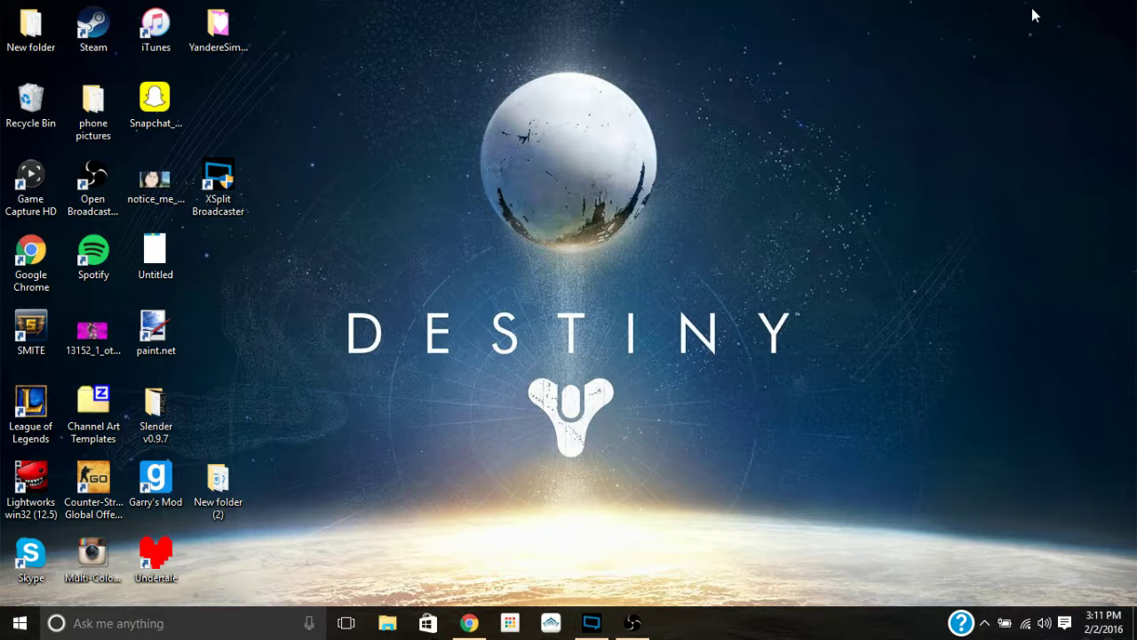
- Bring up the Open Broadcaster Software window from the taskbar
left_click(633, 623)
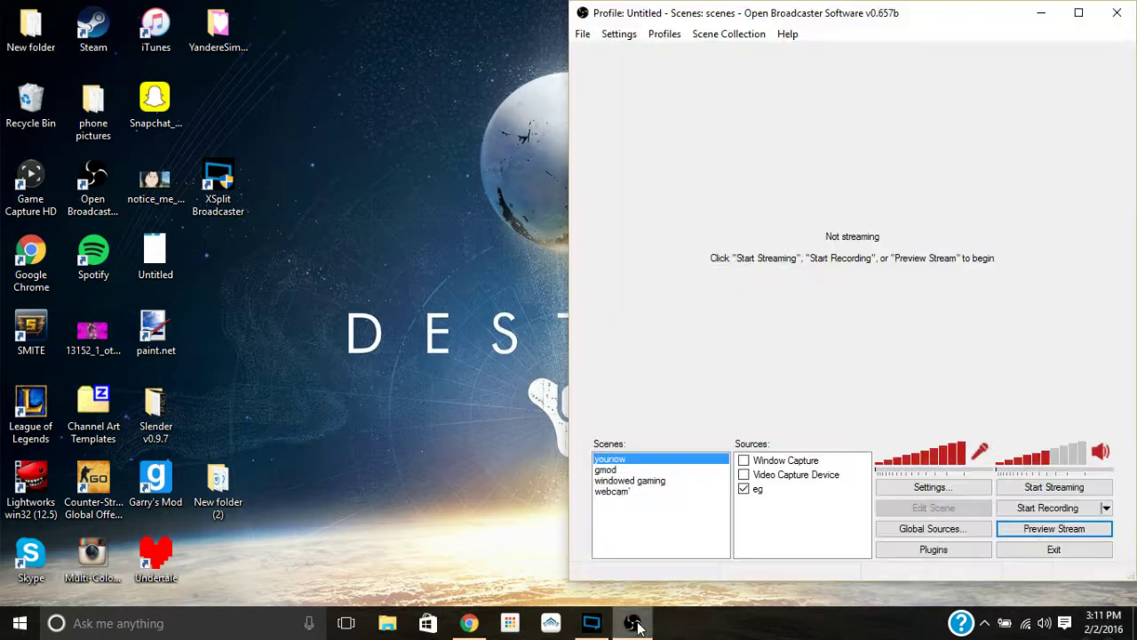
left_click(627, 494)
left_click(619, 460)
- Create a new scene called 'gaming' from the Scenes list's context menu
right_click(632, 525)
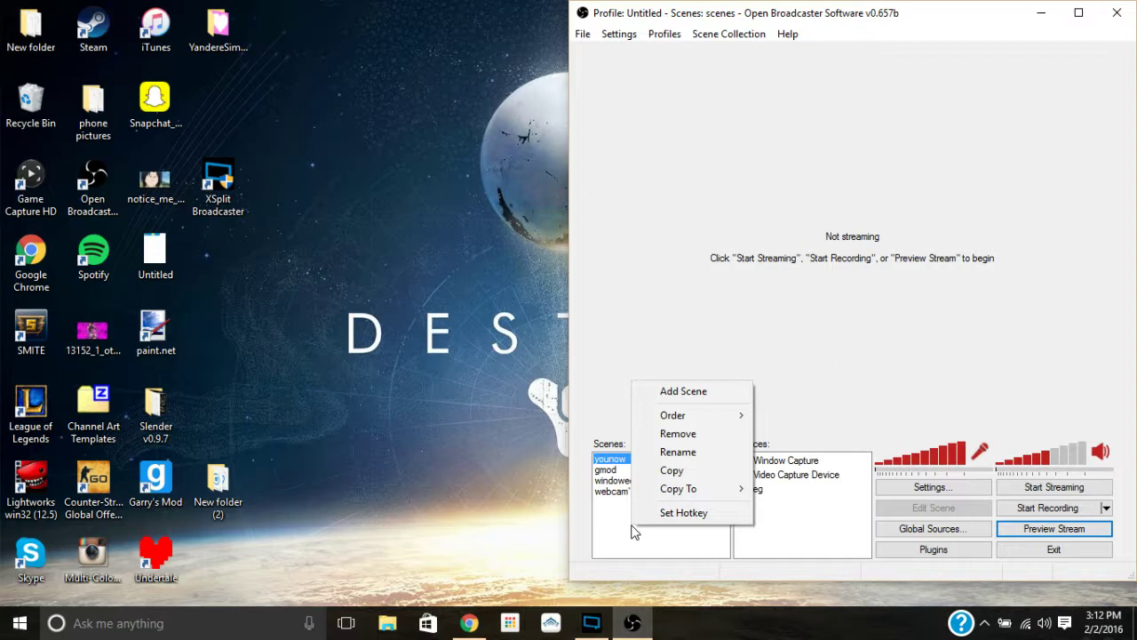
left_click(711, 392)
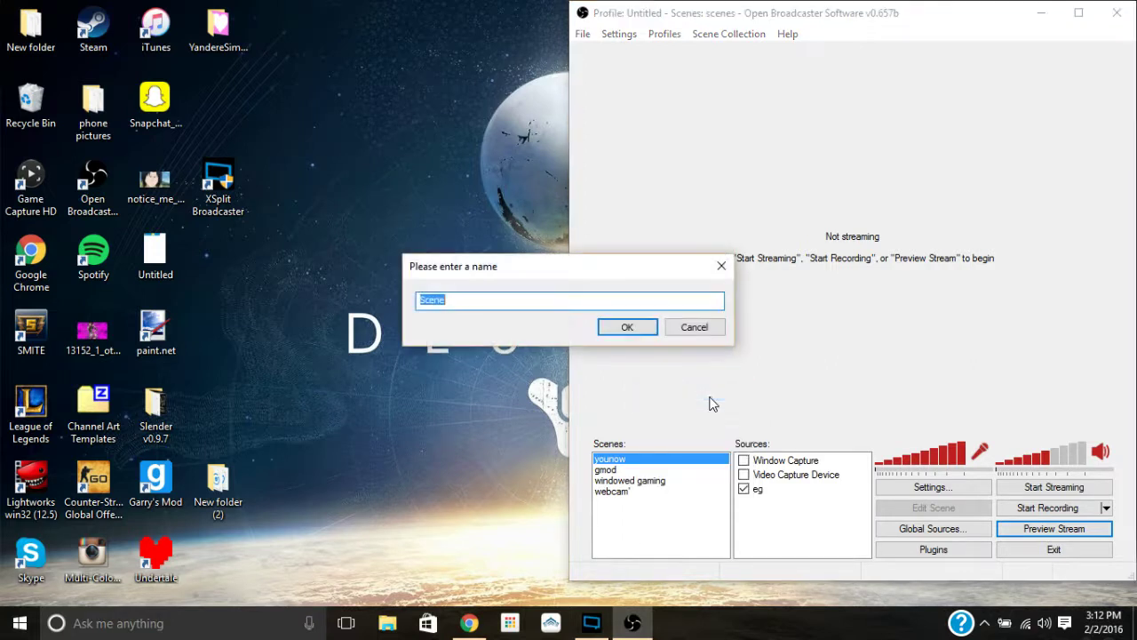
key("BackSpace")
type("gaming")
key("Return")
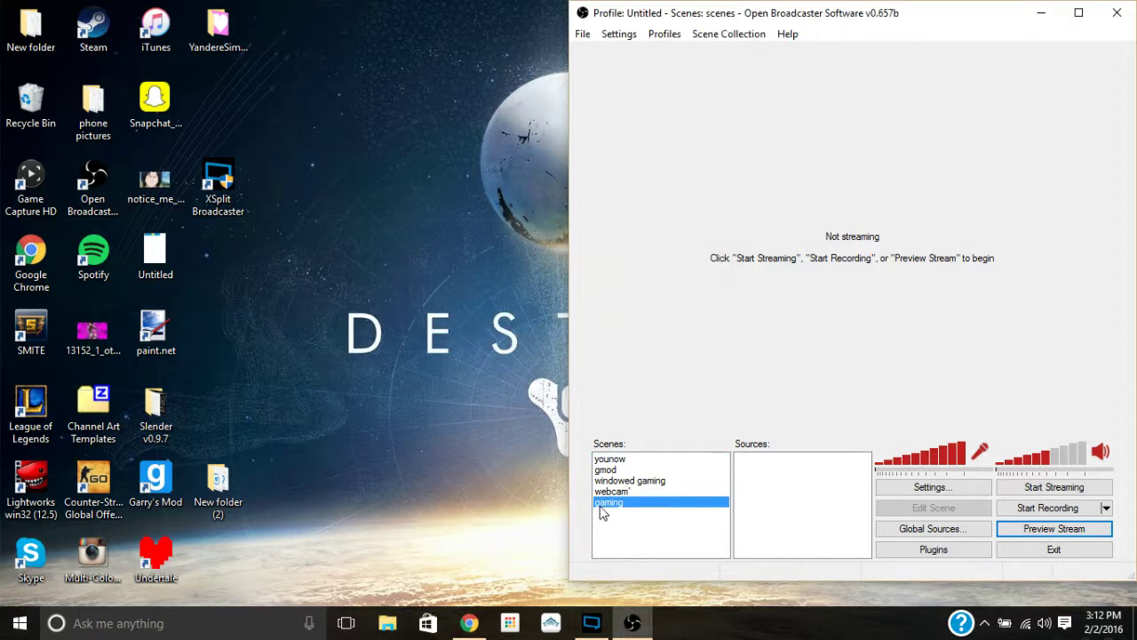
right_click(771, 487)
mouse_move(793, 500)
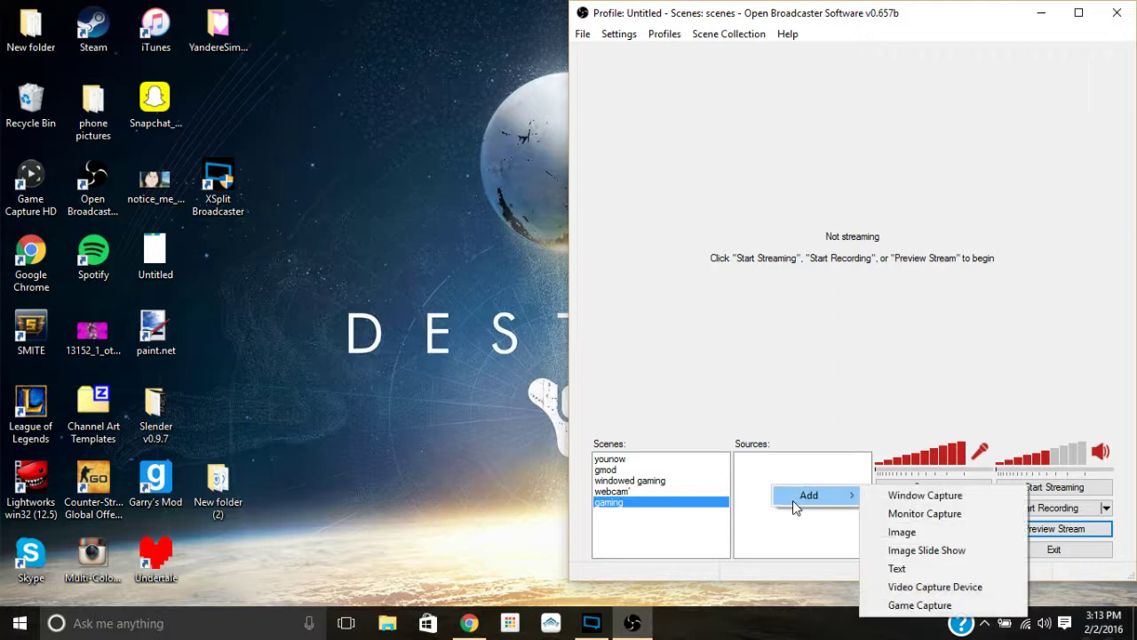
left_click(913, 588)
key("BackSpace")
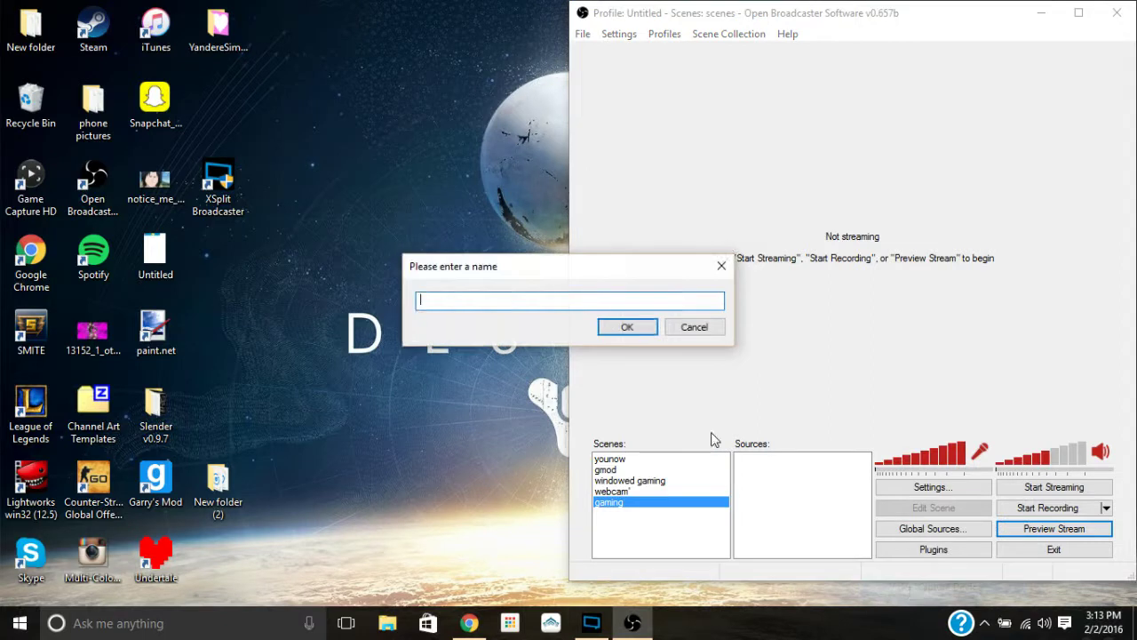
type("ele")
key("BackSpace")
type("gato")
key("Return")
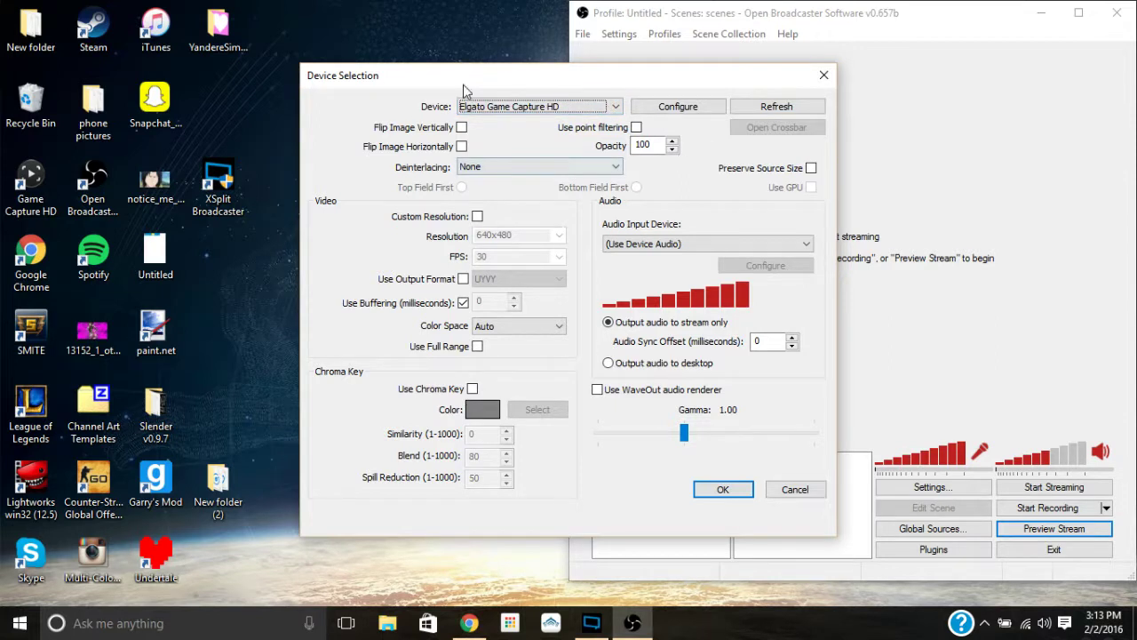
left_click(618, 108)
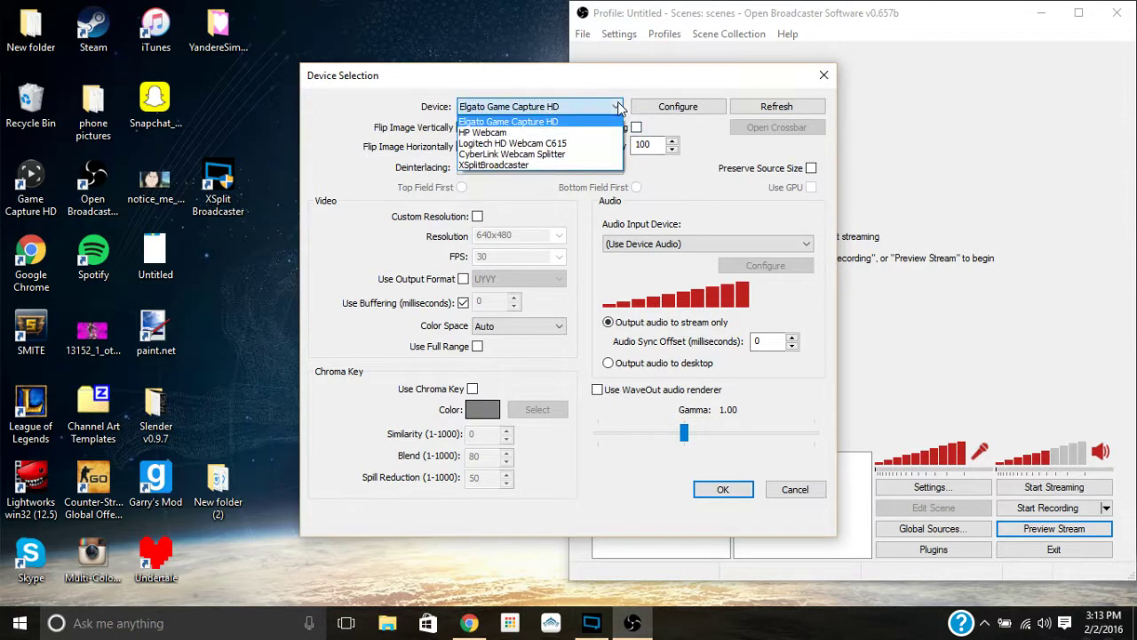
left_click(517, 122)
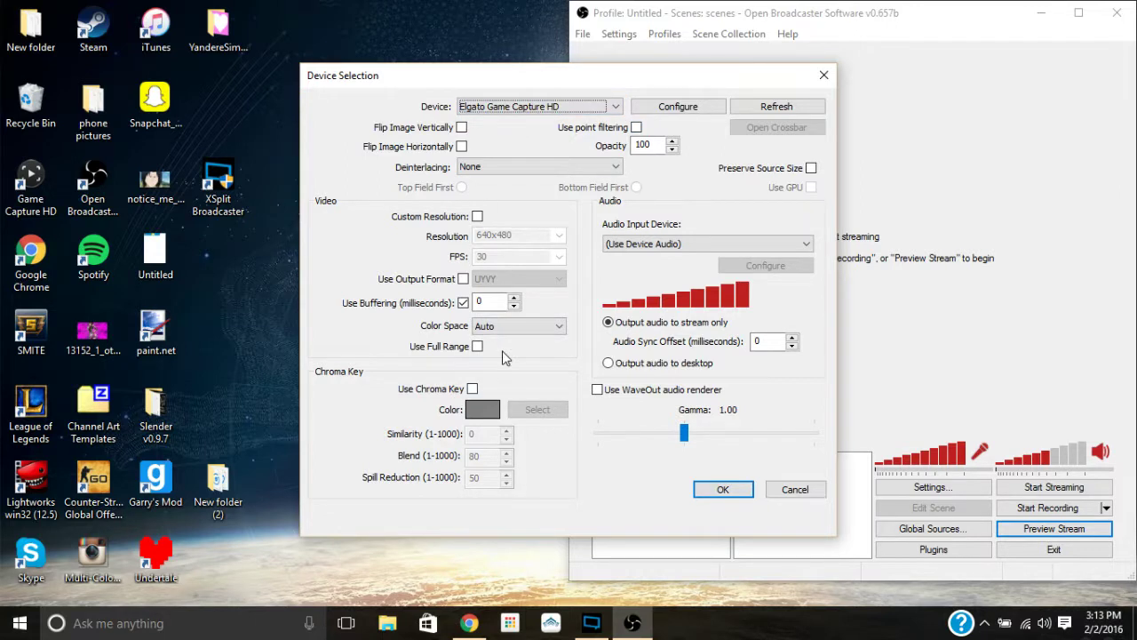
left_click(825, 76)
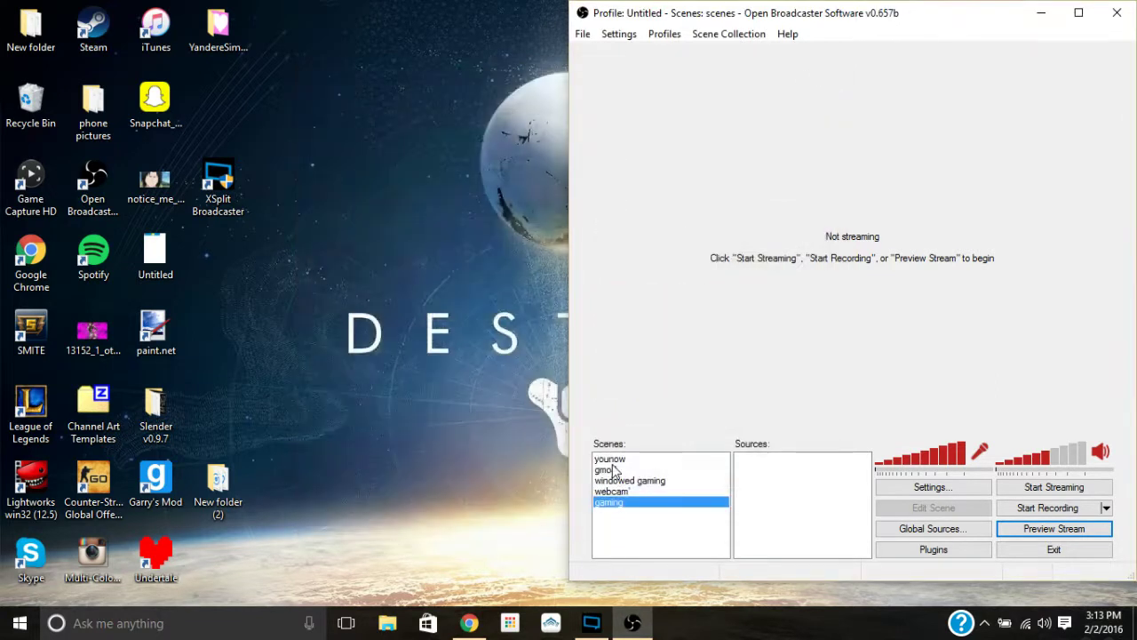
left_click(686, 461)
right_click(756, 488)
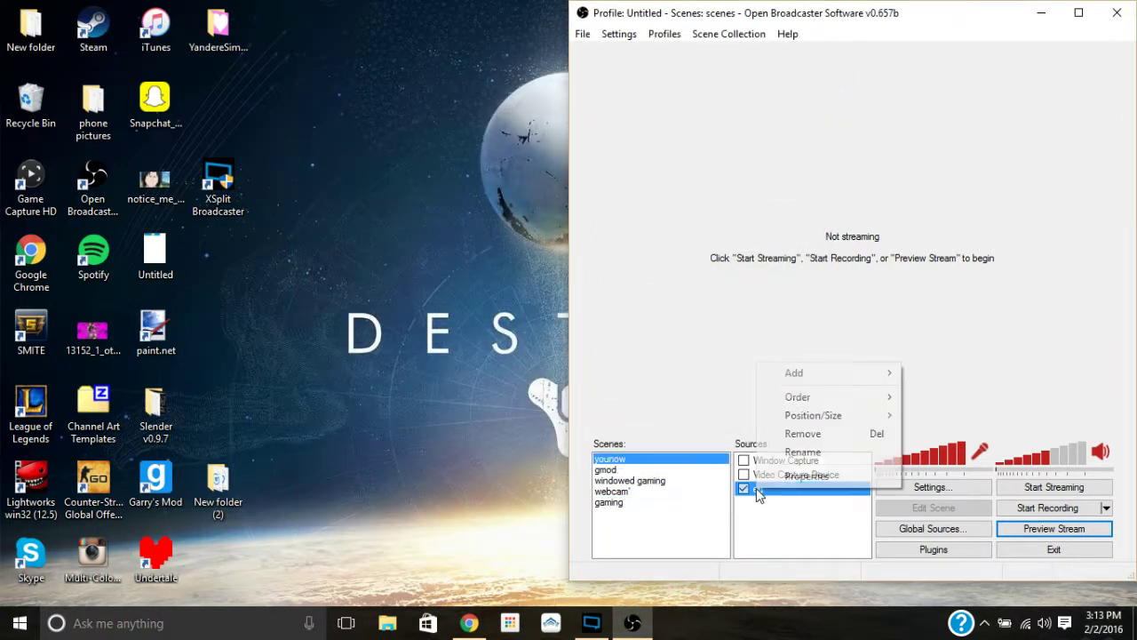
left_click(777, 481)
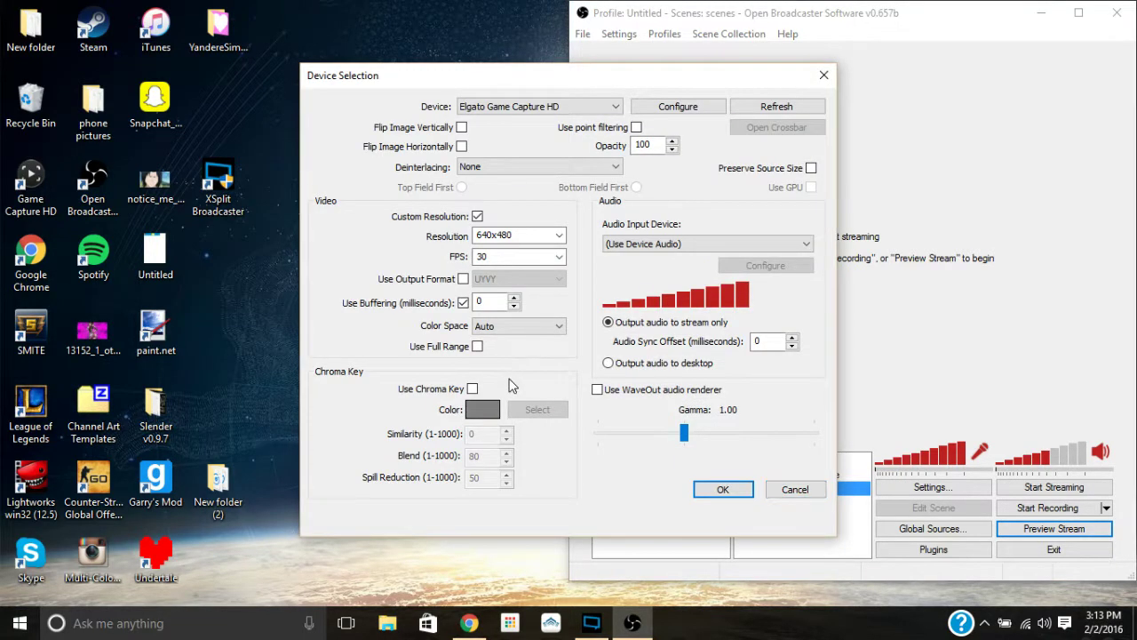
left_click(824, 75)
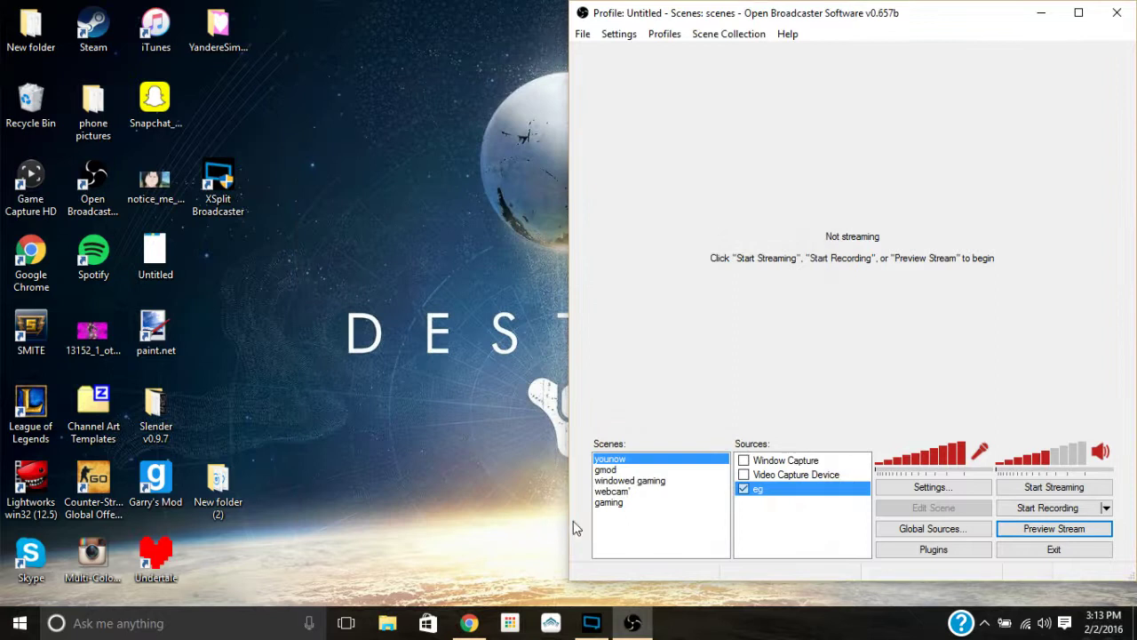
left_click(620, 503)
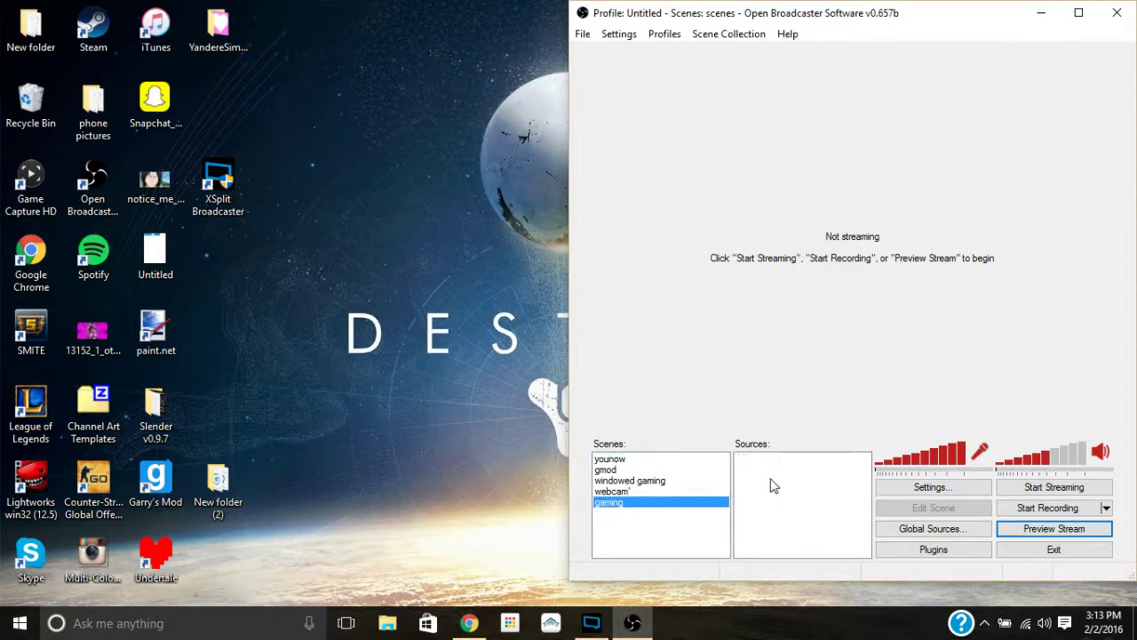
- Add a Video Capture Device source named 'Elgato' to the scene, instead of a game capture
right_click(803, 469)
mouse_move(824, 483)
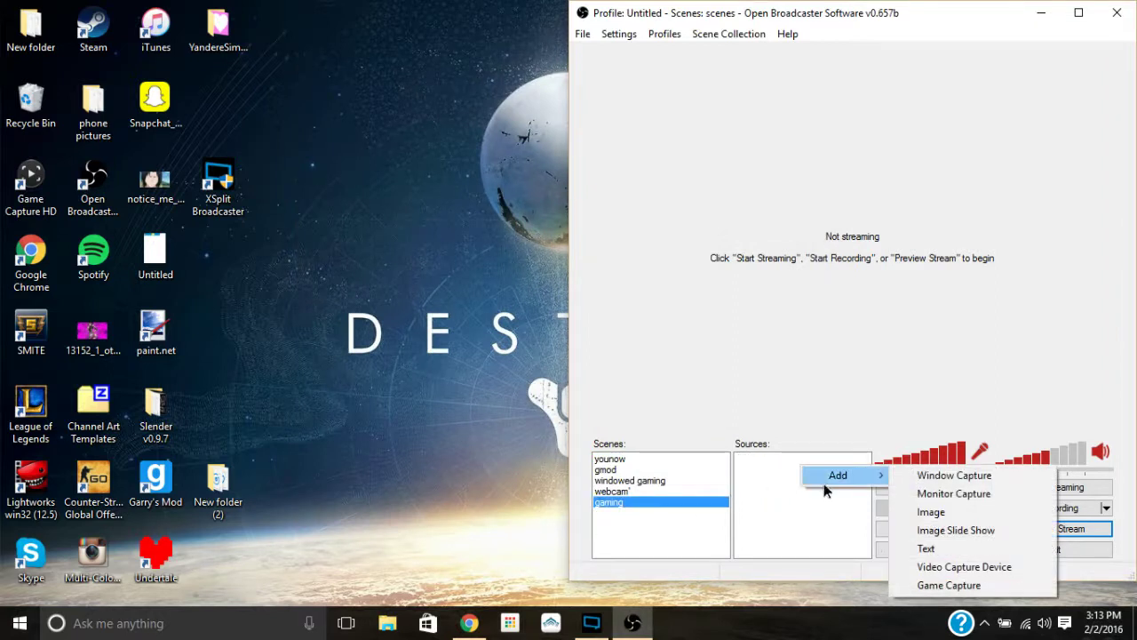
left_click(946, 586)
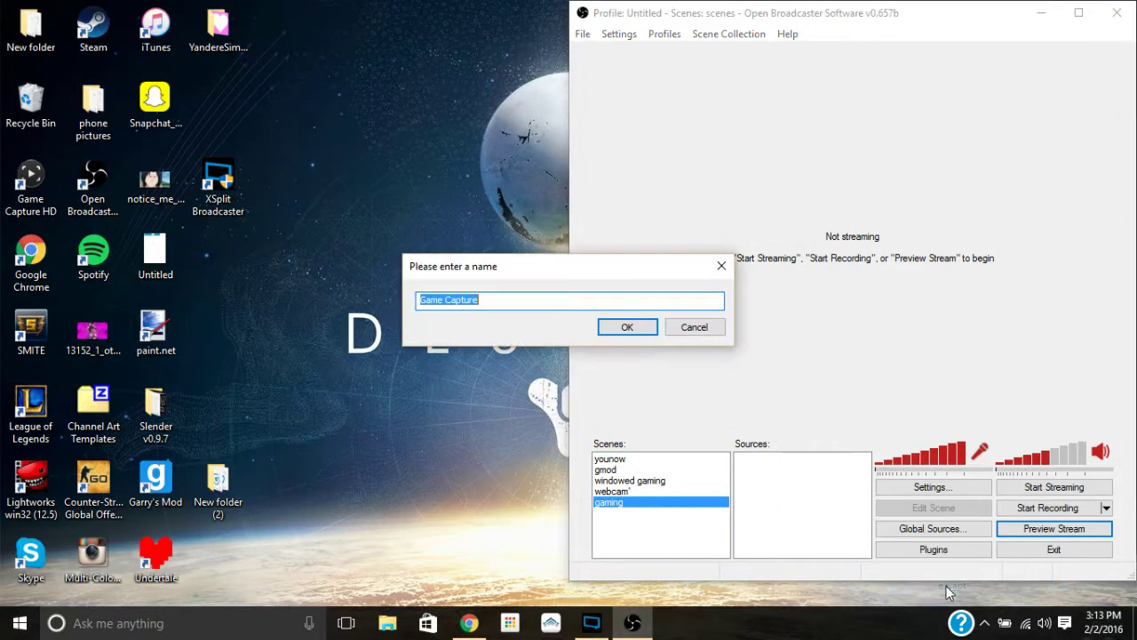
left_click(722, 266)
right_click(762, 488)
mouse_move(802, 493)
left_click(902, 582)
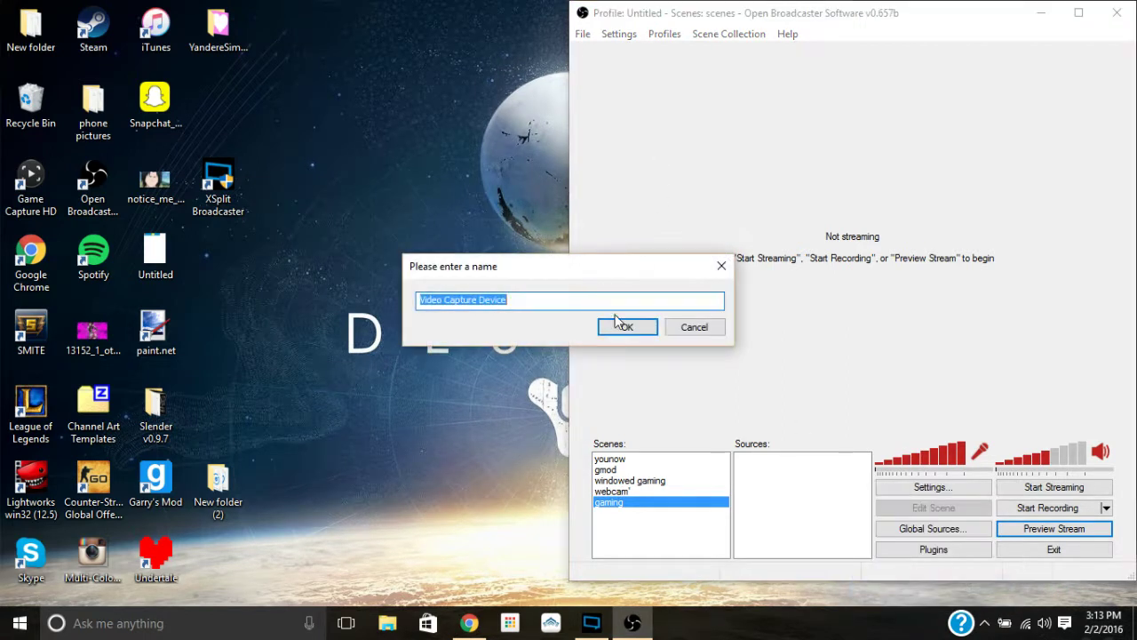
type("Elgato")
left_click(626, 330)
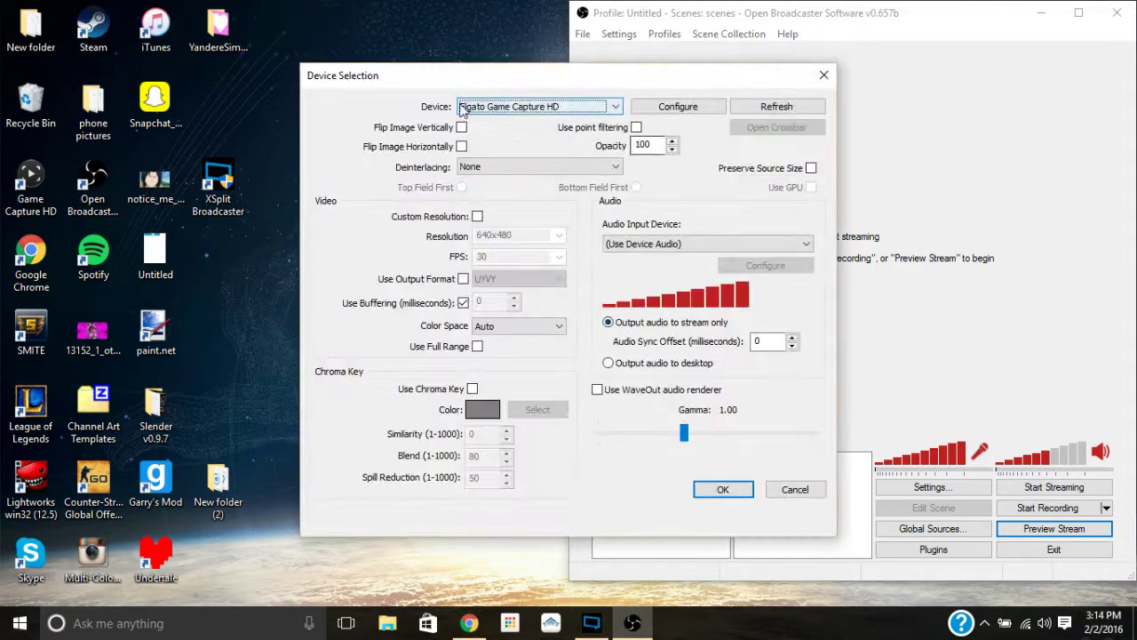
- Enable custom resolution at 640x480 and 30 FPS for the Elgato source and confirm
left_click(478, 217)
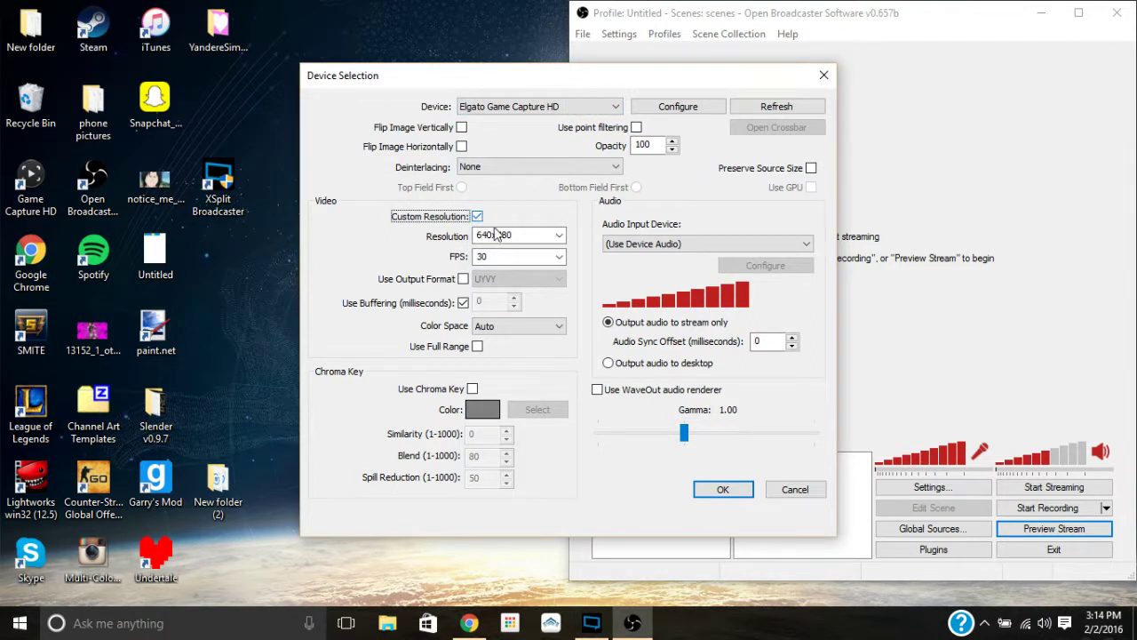
left_click(559, 257)
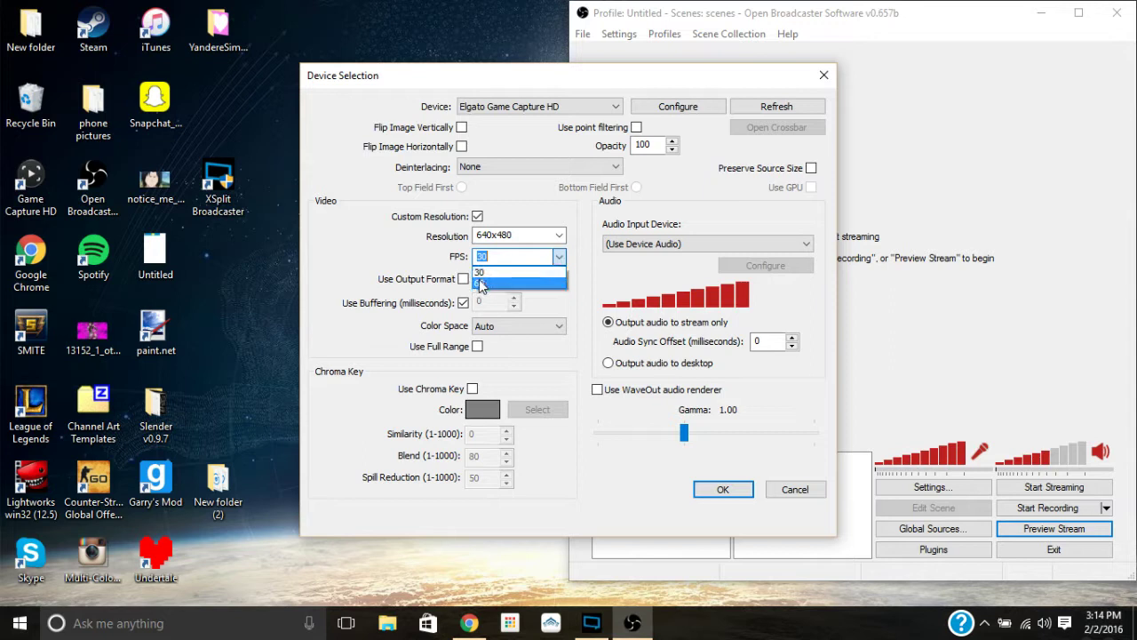
left_click(495, 273)
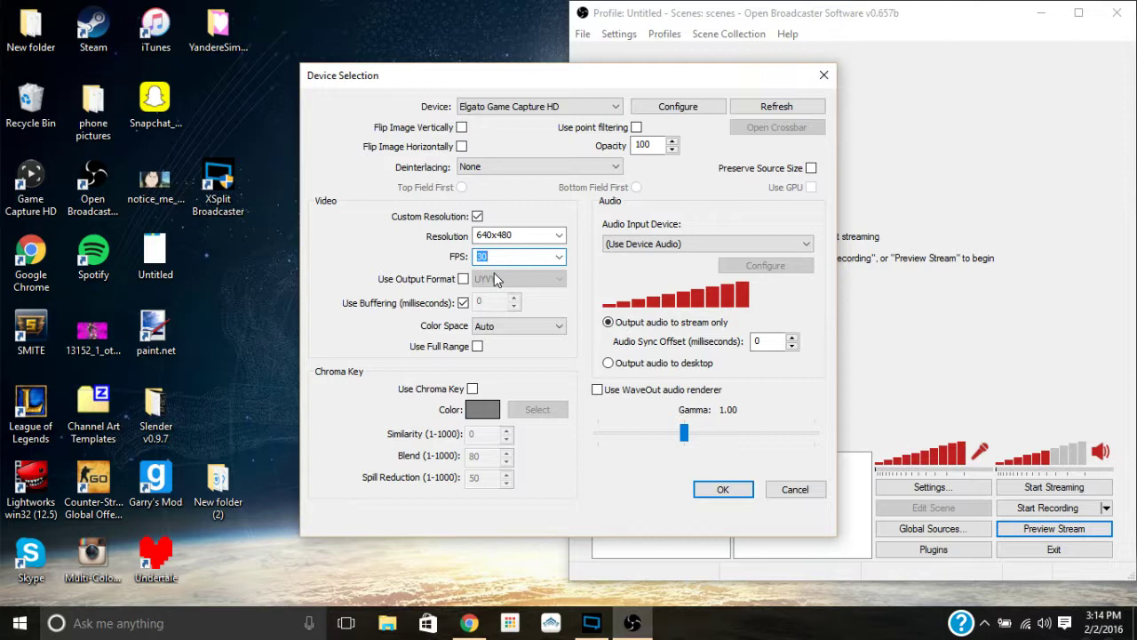
left_click(558, 236)
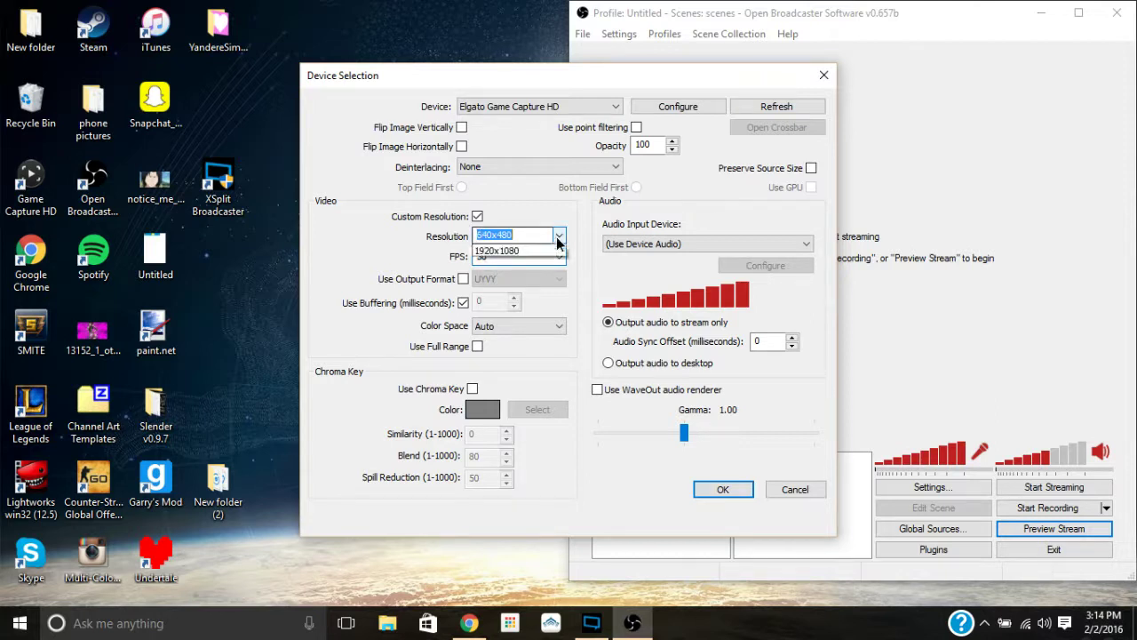
left_click(501, 261)
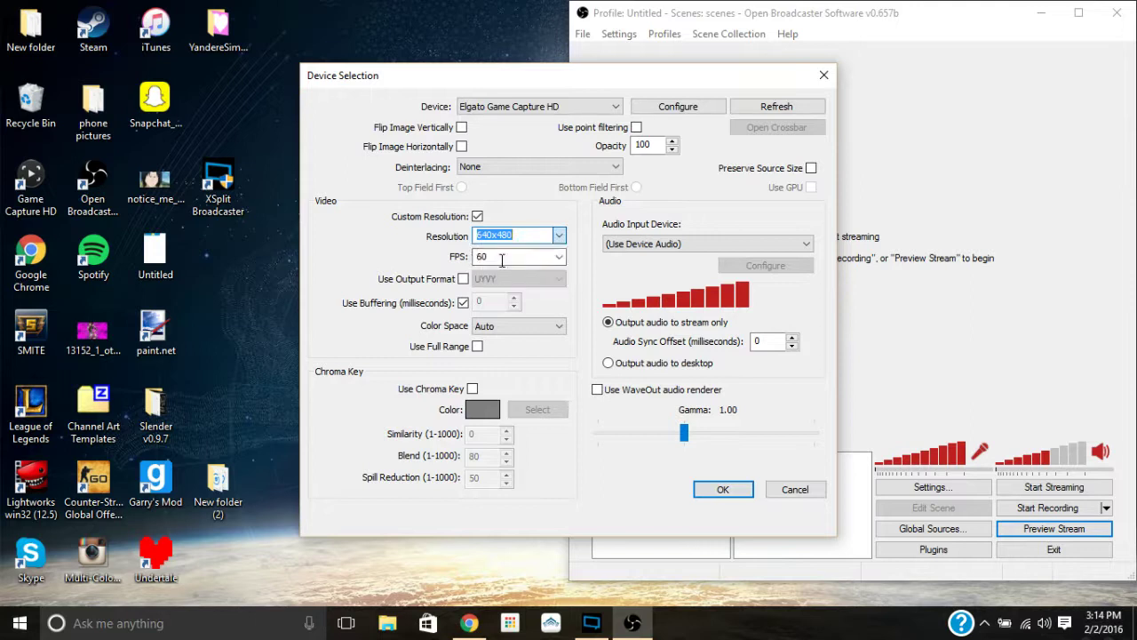
key("BackSpace")
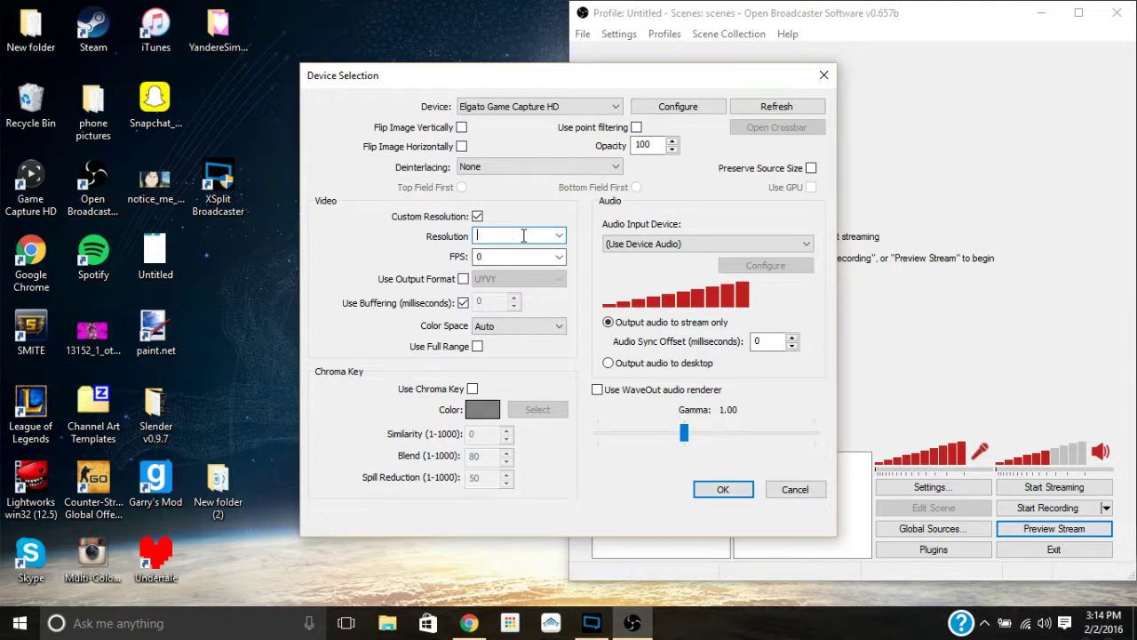
type("640x480")
double_click(520, 257)
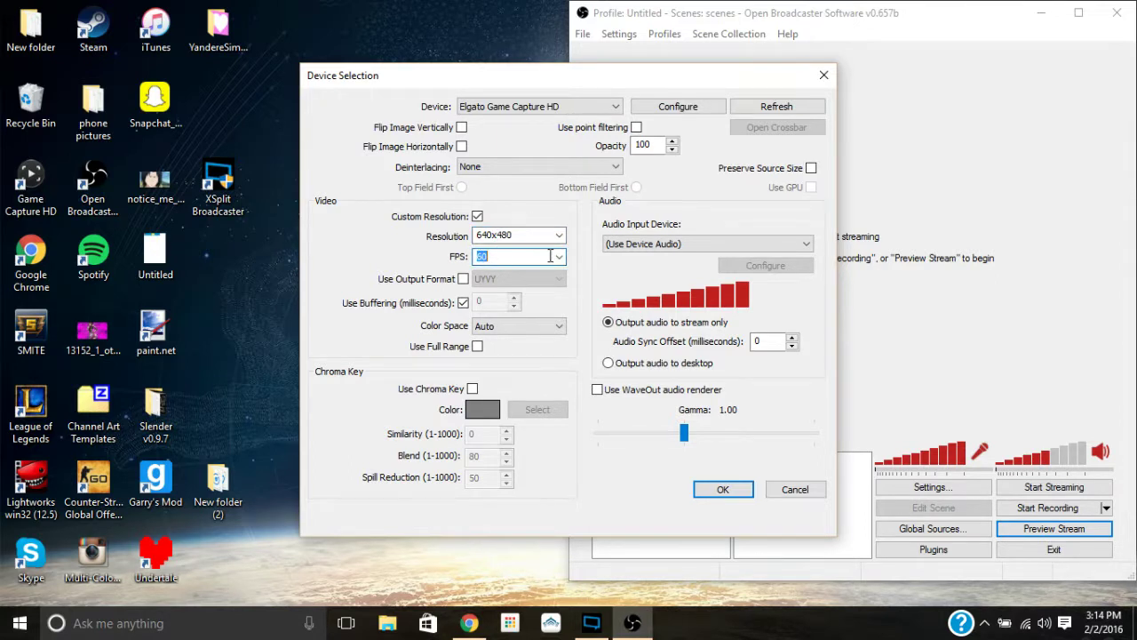
left_click(560, 256)
left_click(515, 284)
left_click(560, 256)
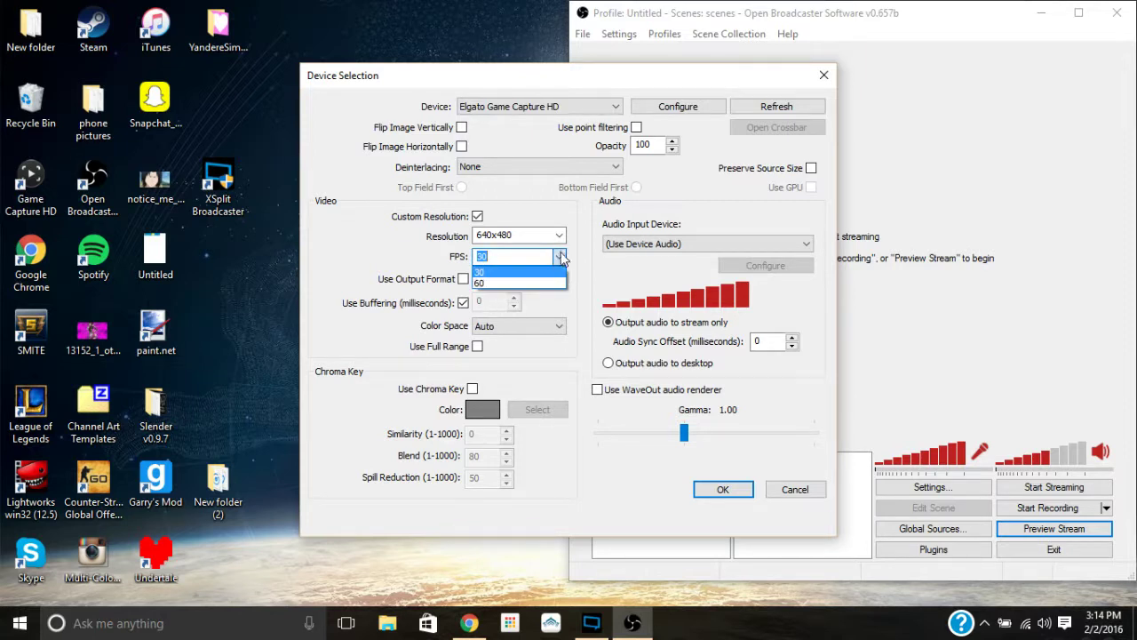
left_click(561, 257)
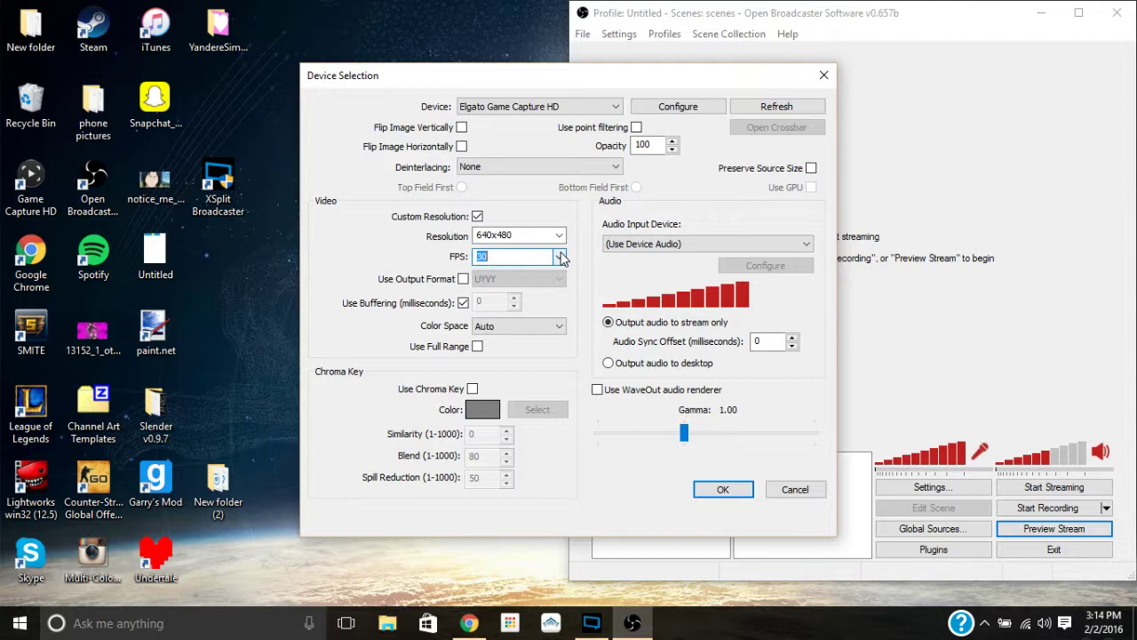
left_click(723, 491)
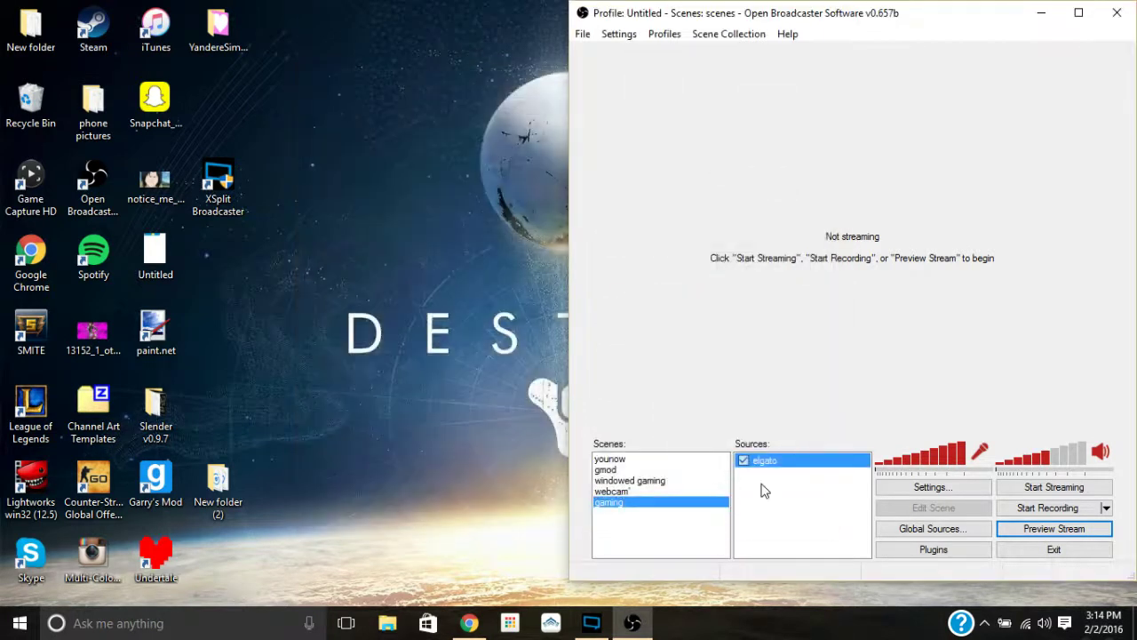
left_click(1024, 533)
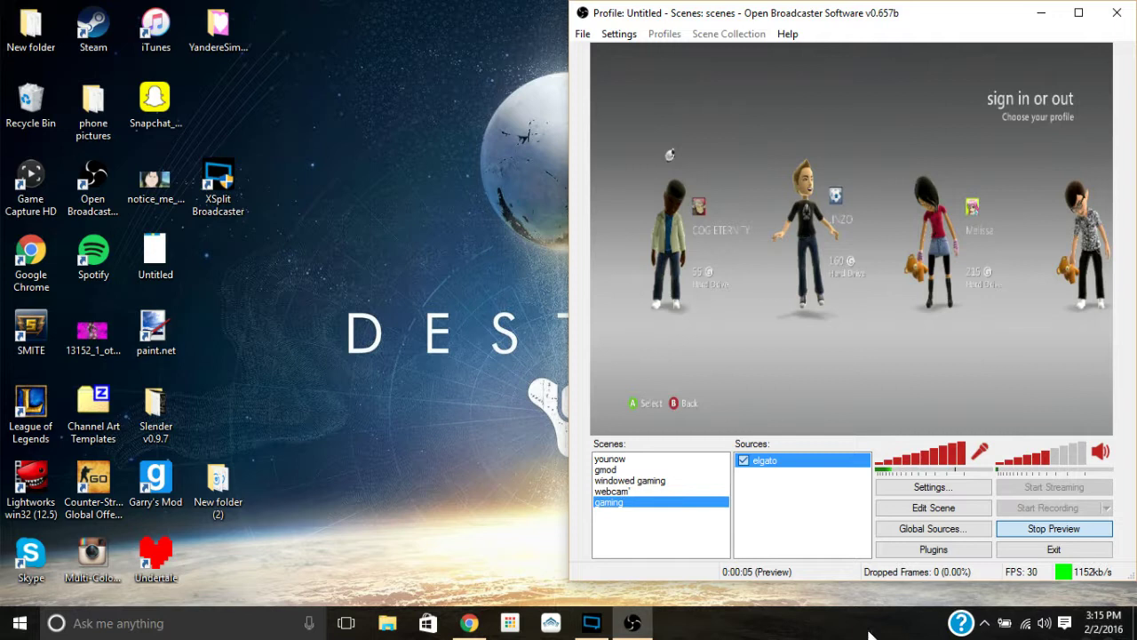
key("space")
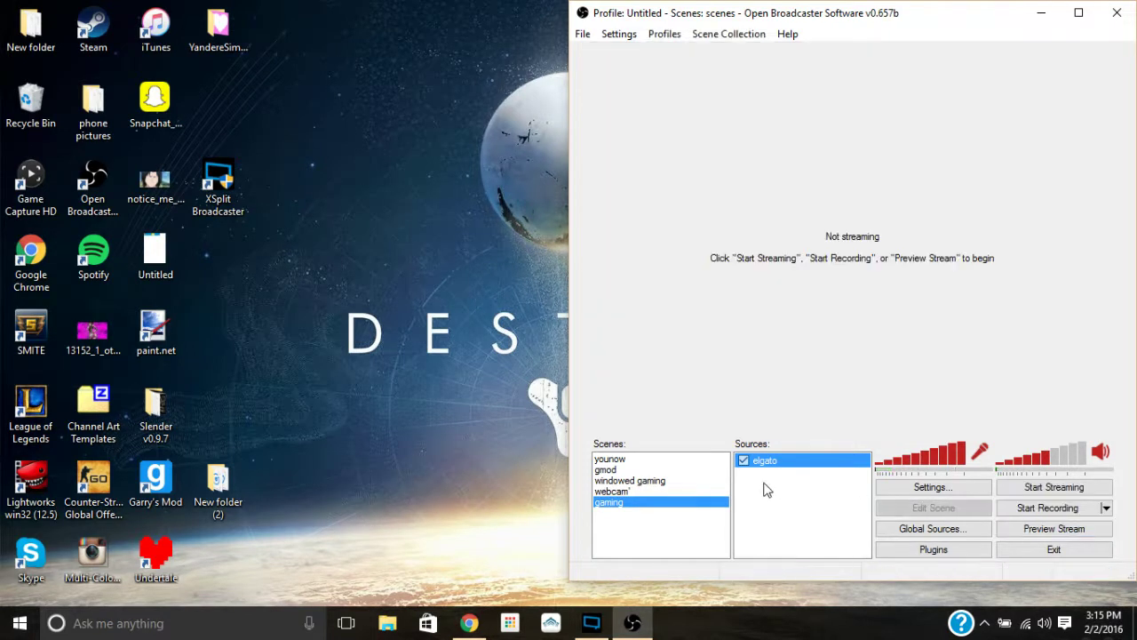
- Add a Video Capture Device source named 'webcam' to the gaming scene
right_click(766, 490)
mouse_move(786, 495)
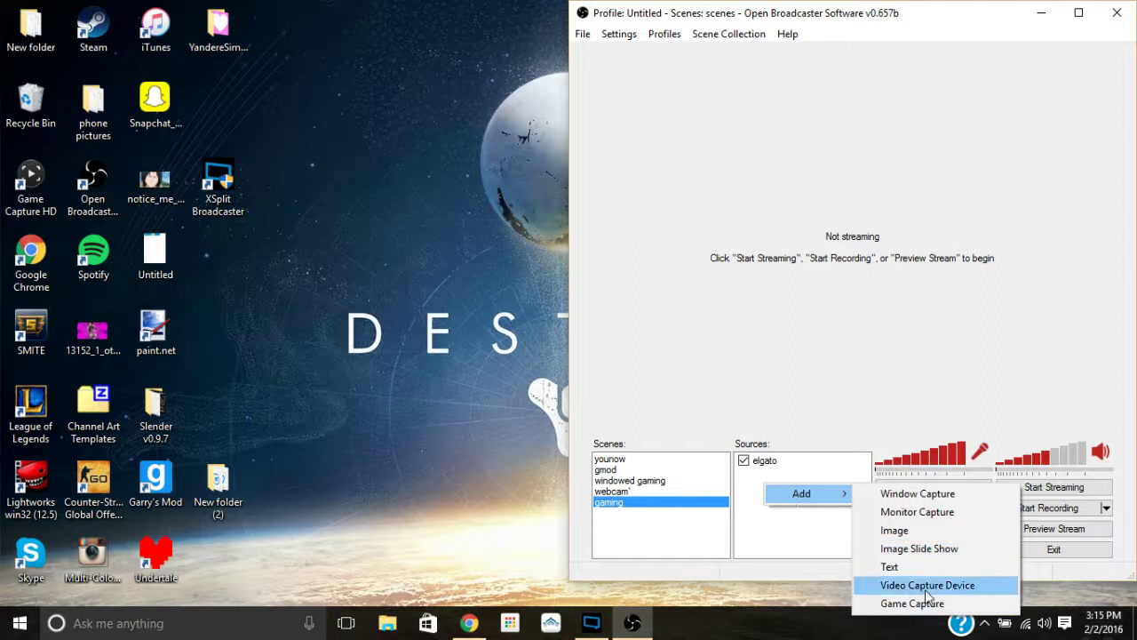
left_click(925, 586)
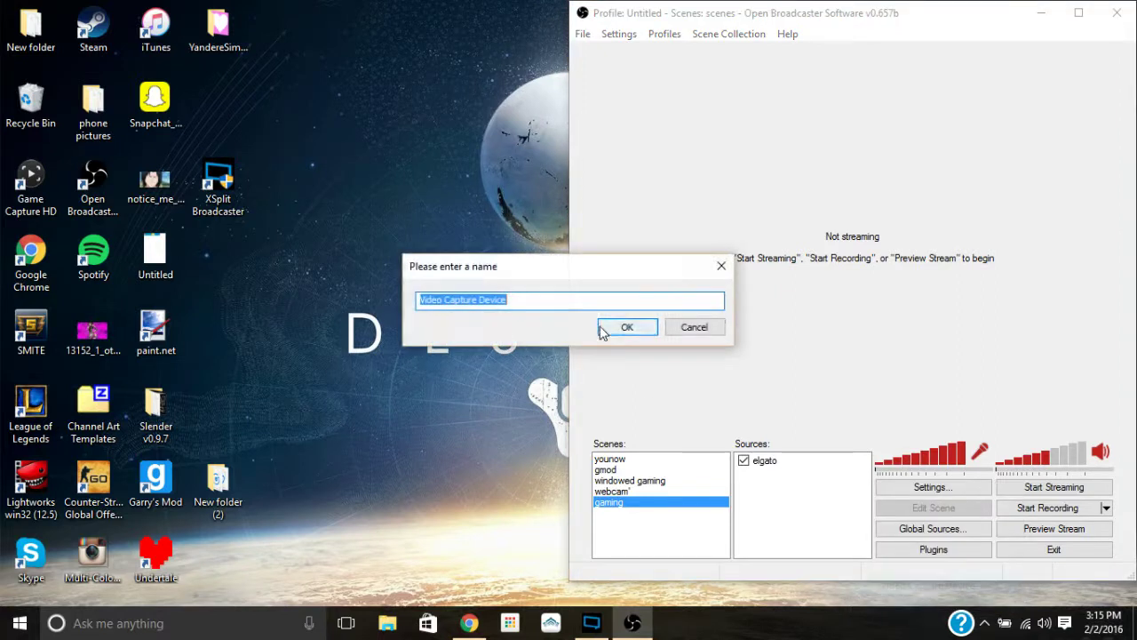
key("BackSpace")
type("webca")
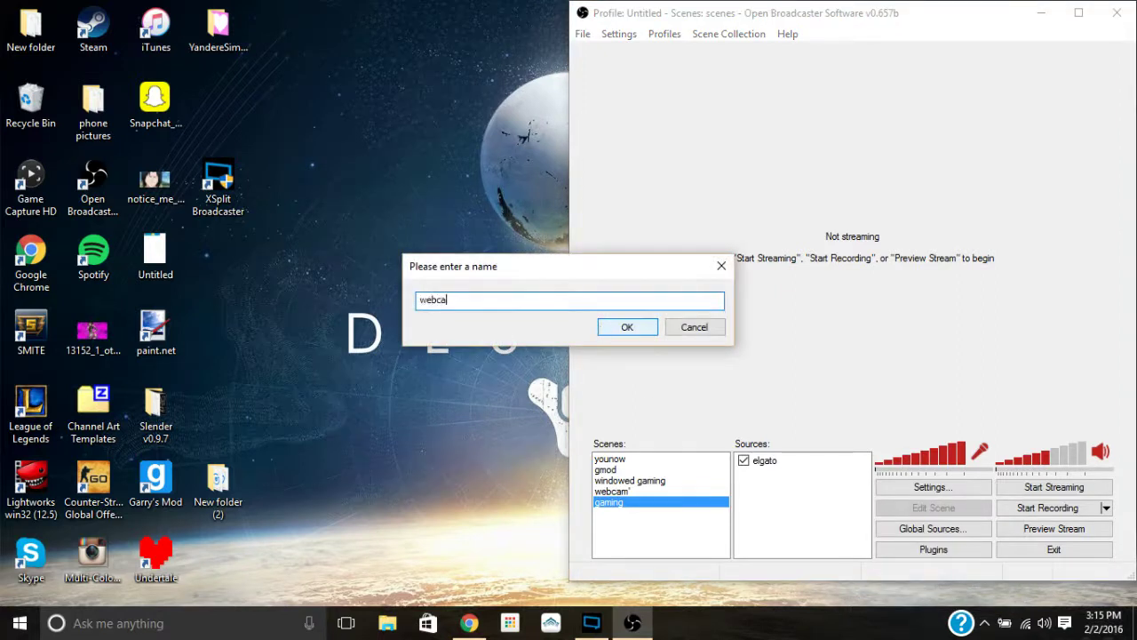
type("m")
left_click(604, 329)
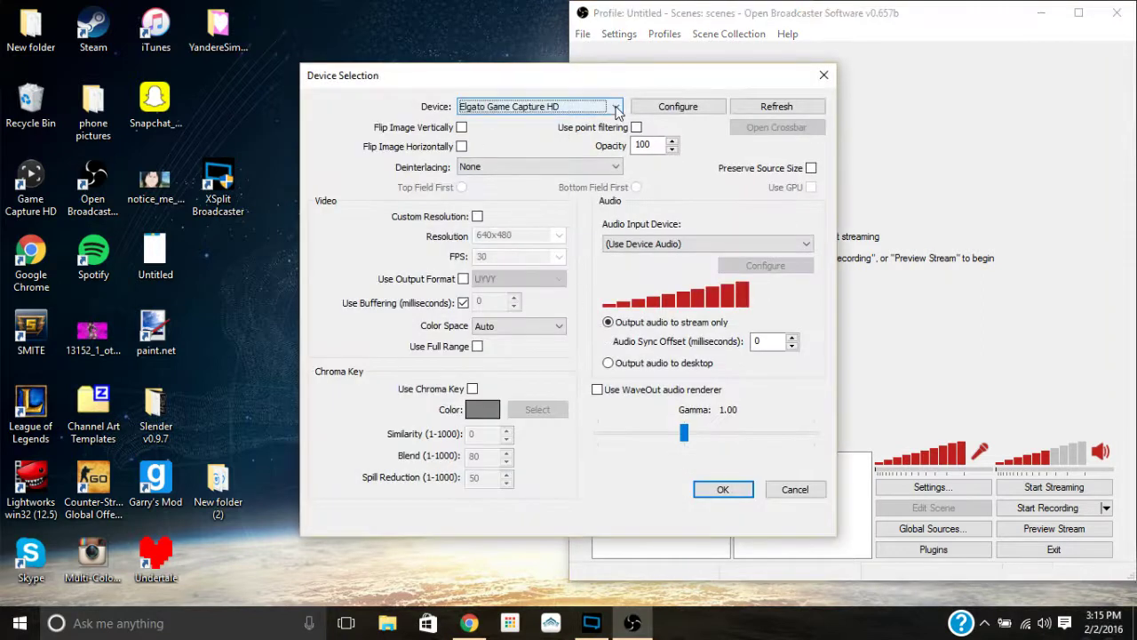
- Set the webcam source's device to Logitech HD Webcam C615 and start the preview
left_click(617, 109)
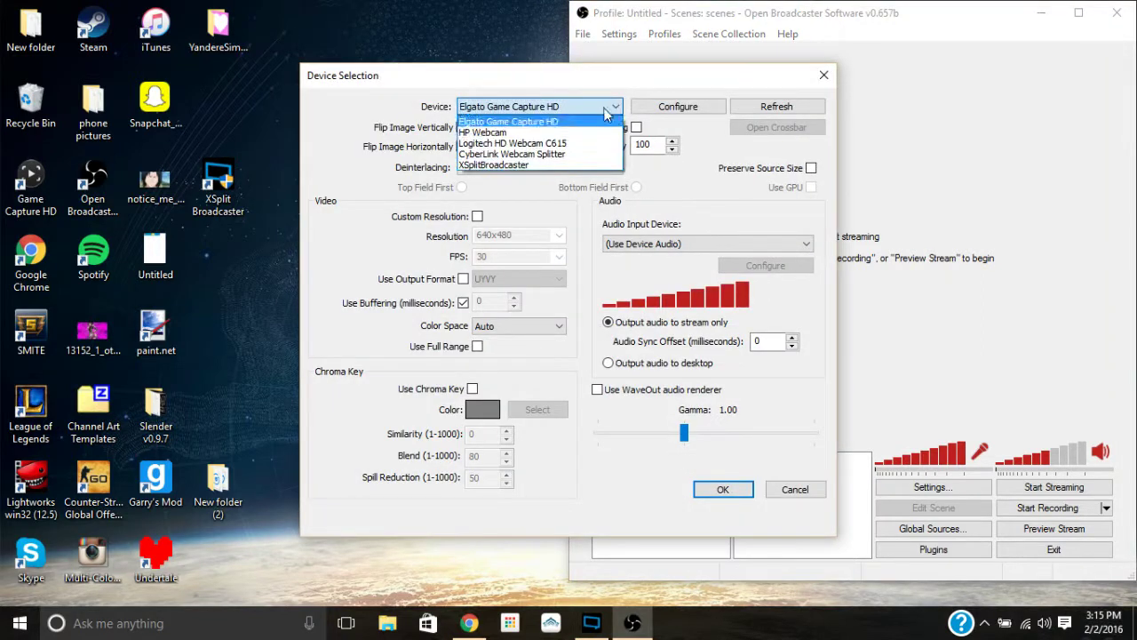
left_click(524, 147)
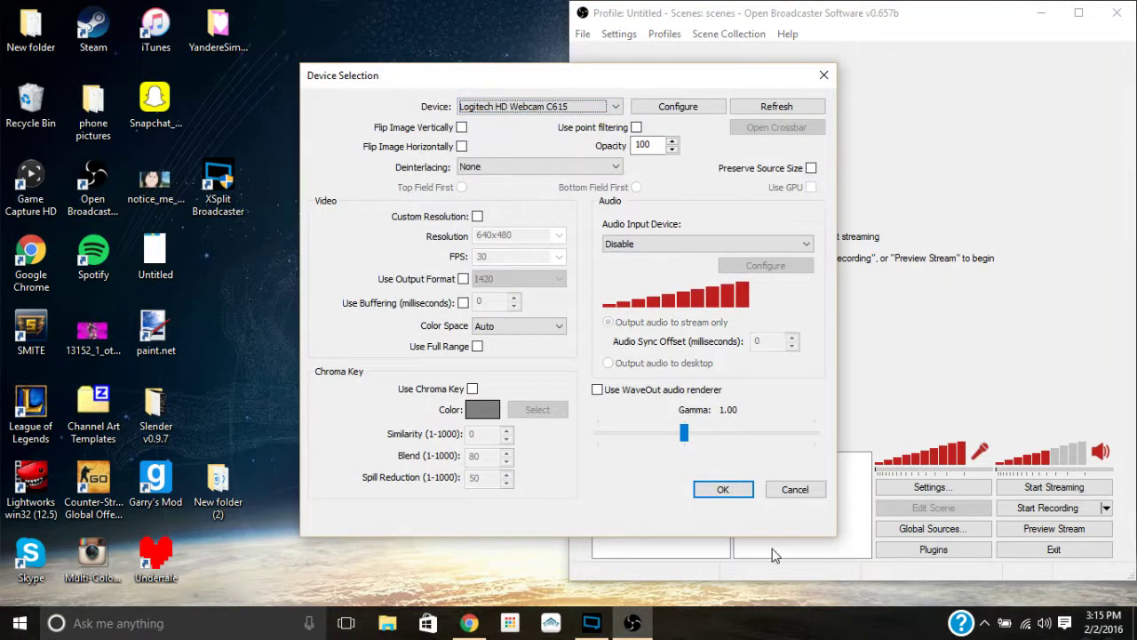
left_click(723, 490)
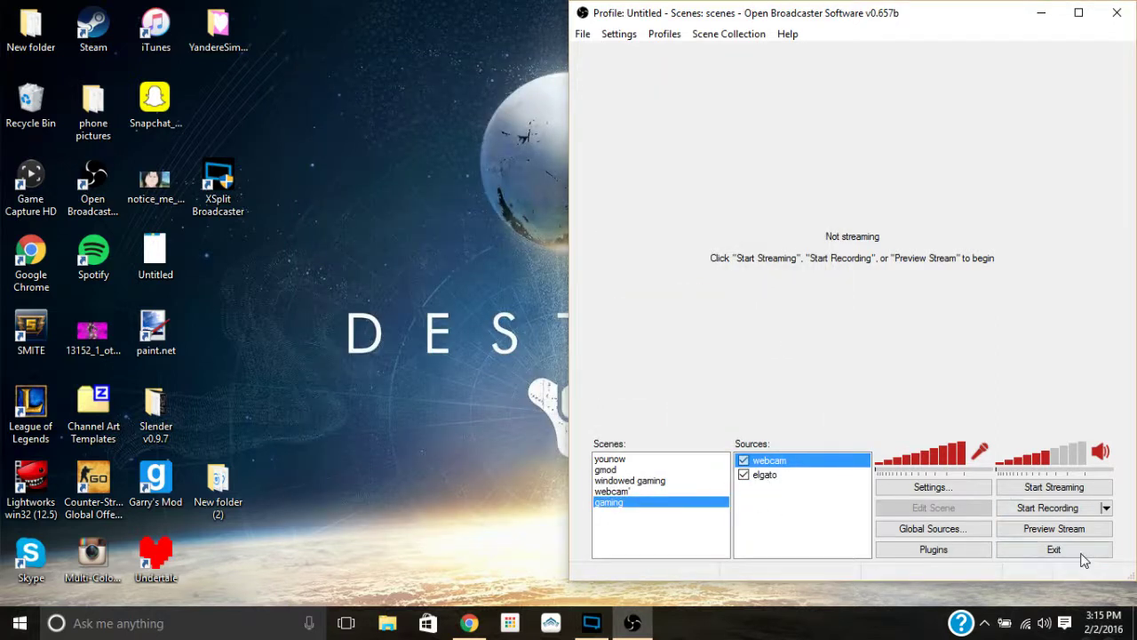
left_click(1050, 531)
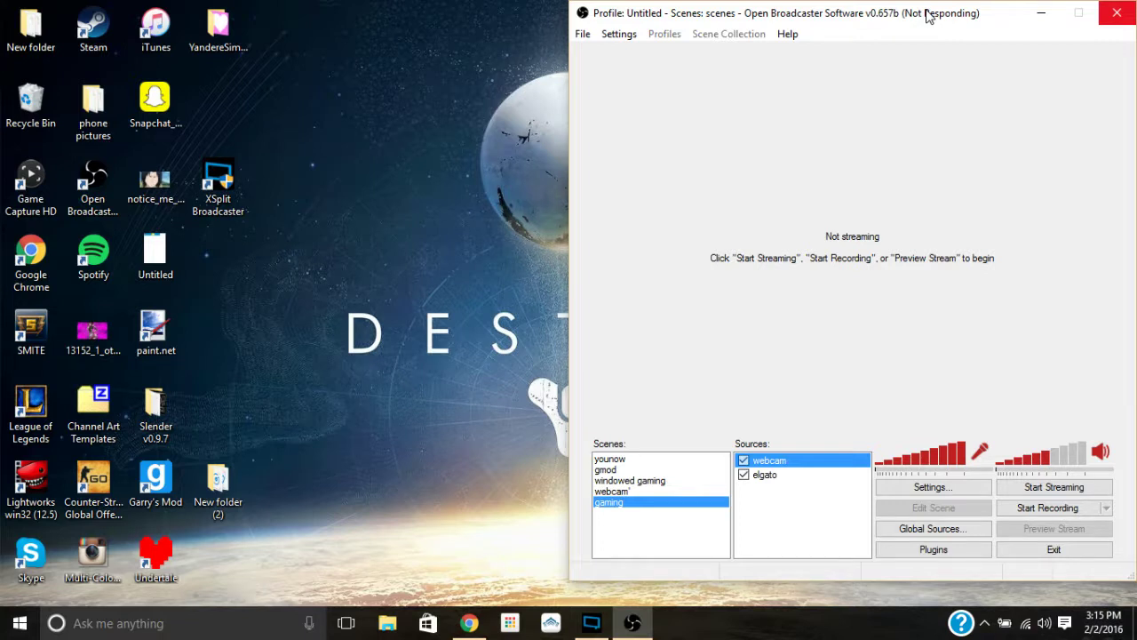
- In Edit Scene mode, shrink the webcam and position it in the top-right corner
left_click_drag(929, 16, 664, 40)
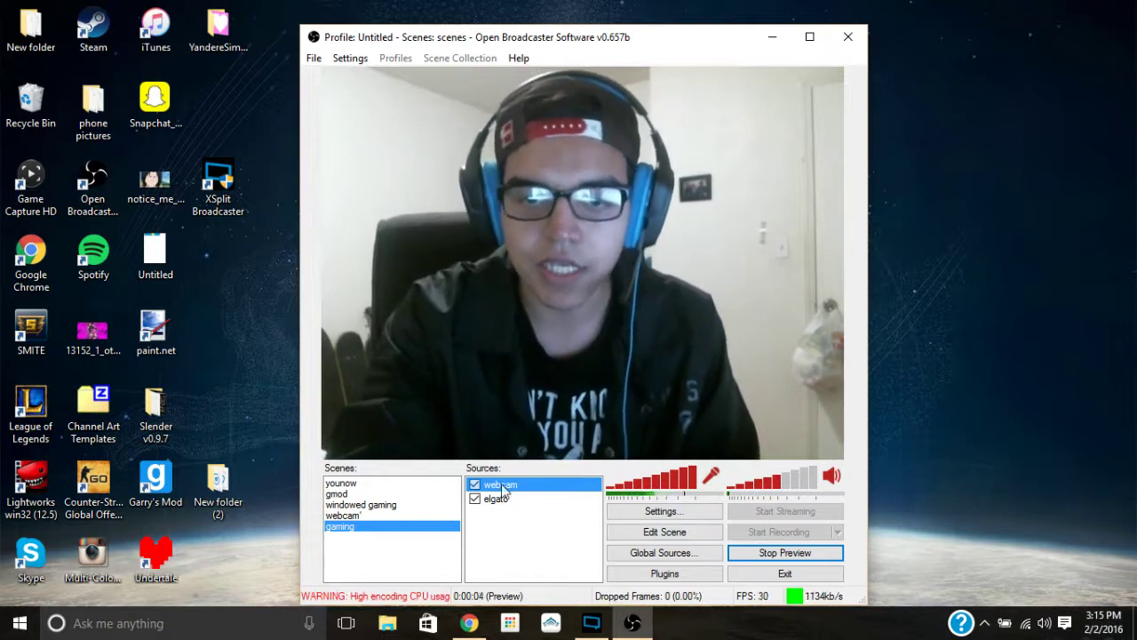
left_click(653, 533)
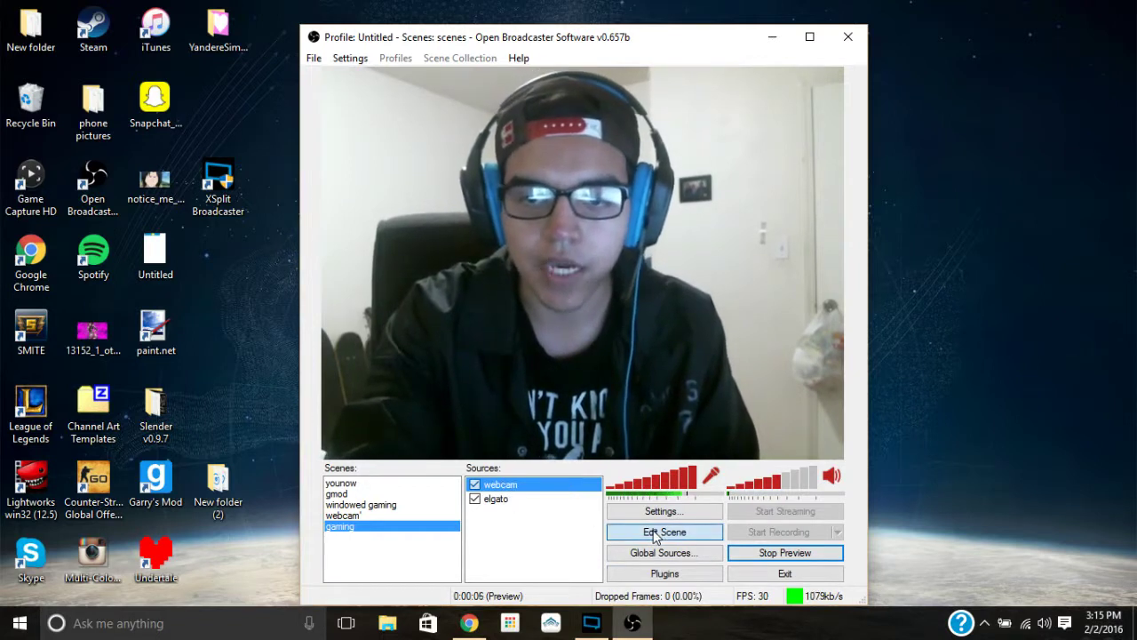
left_click_drag(322, 453, 681, 187)
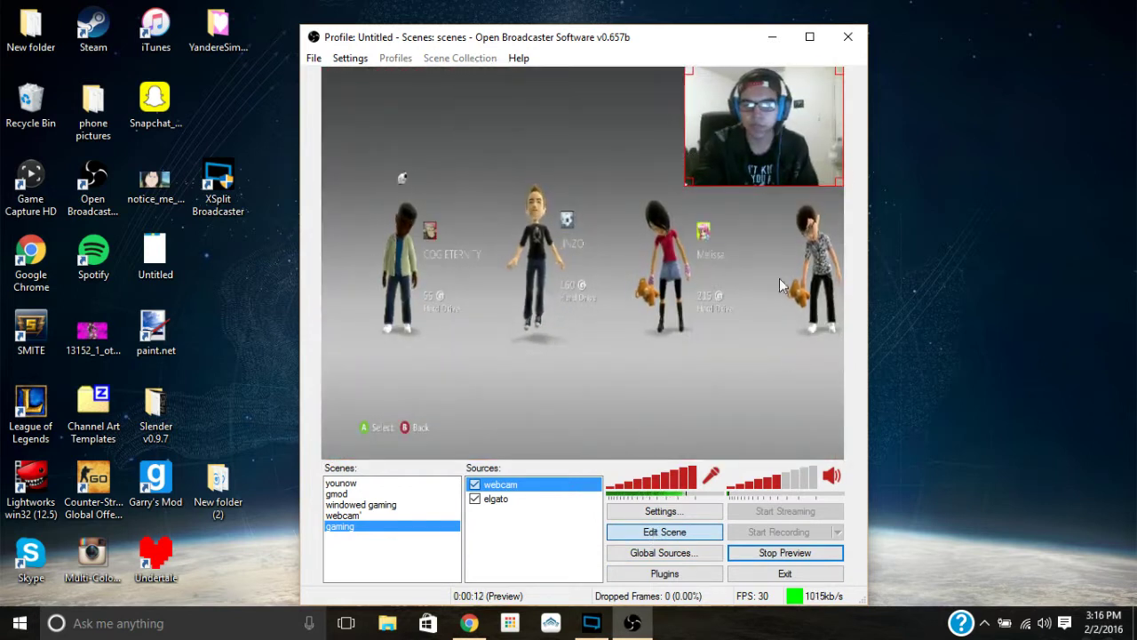
mouse_move(777, 138)
left_mouse_down()
mouse_move(600, 245)
mouse_move(753, 351)
mouse_move(777, 139)
left_mouse_up()
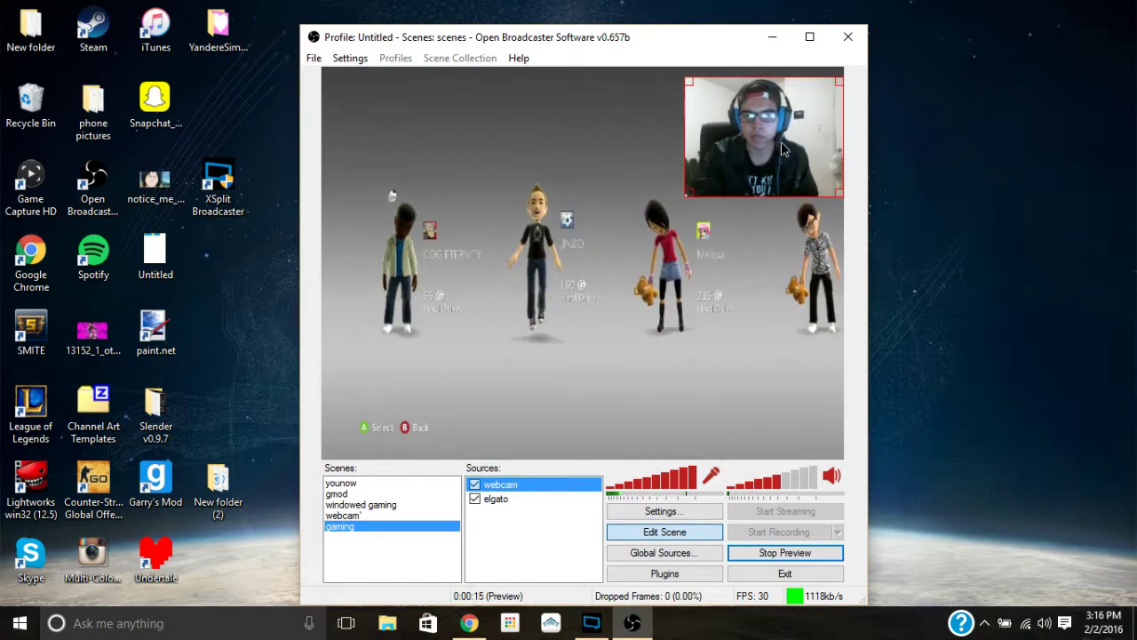
- Turn off scene editing, stop the preview and dismiss the high CPU usage warning
left_click(652, 536)
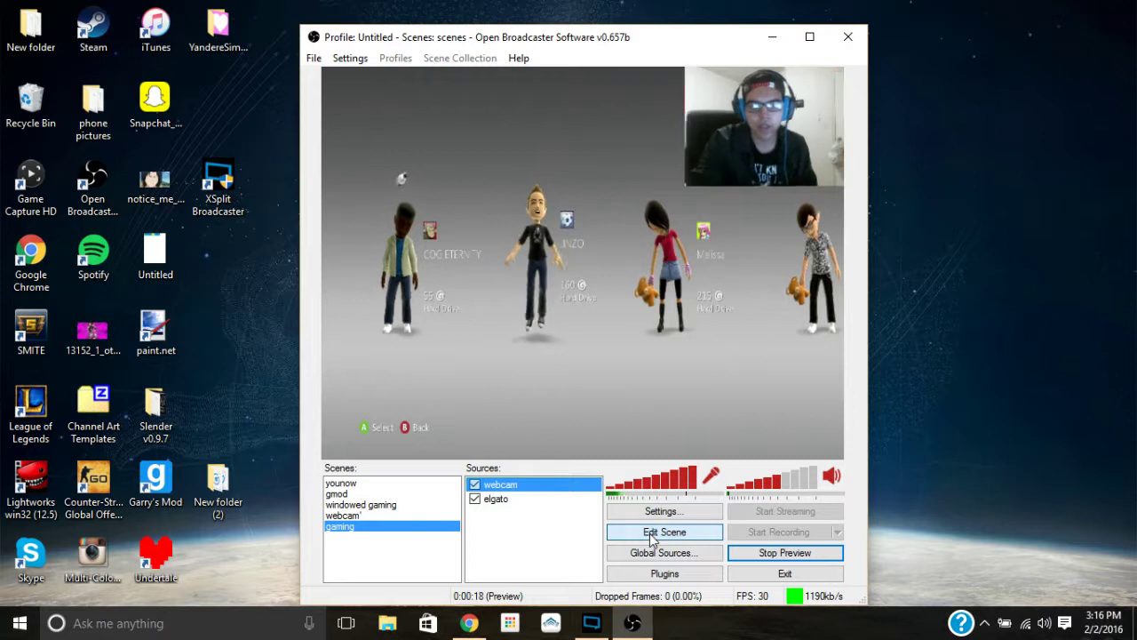
left_click(757, 553)
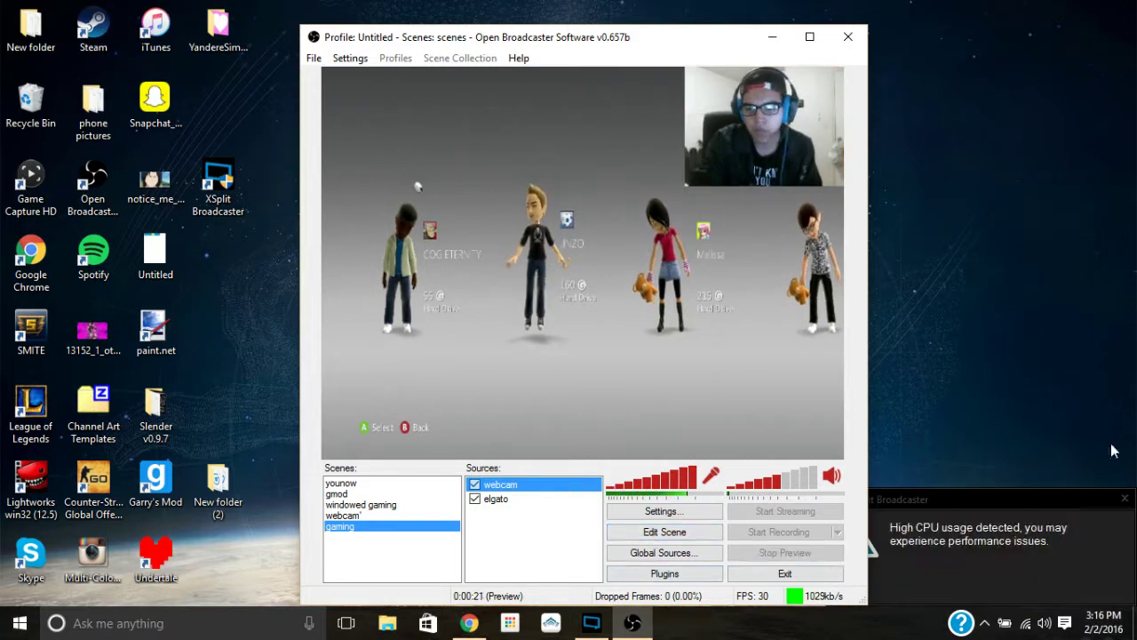
left_click(1125, 501)
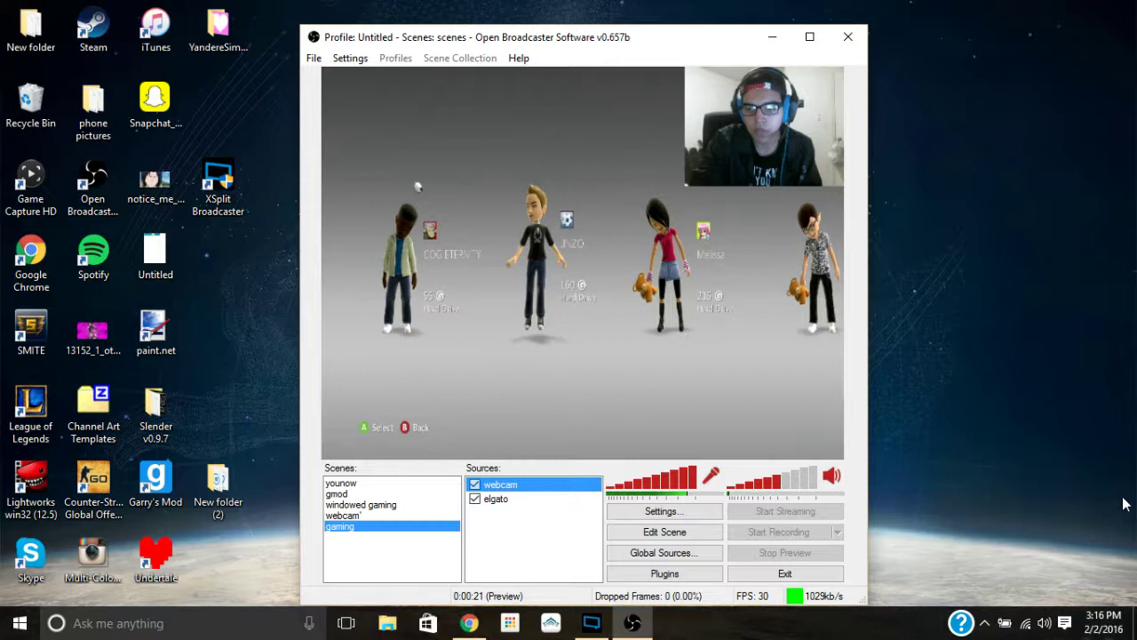